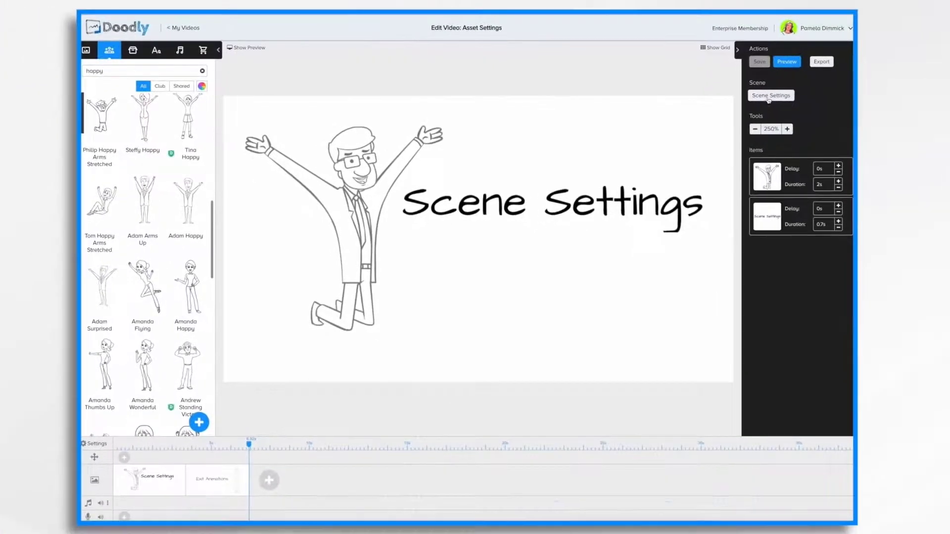
# Step: Switch this scene from the video-wide style to Glassboard with the first cartoon hand
pyautogui.click(768, 97)
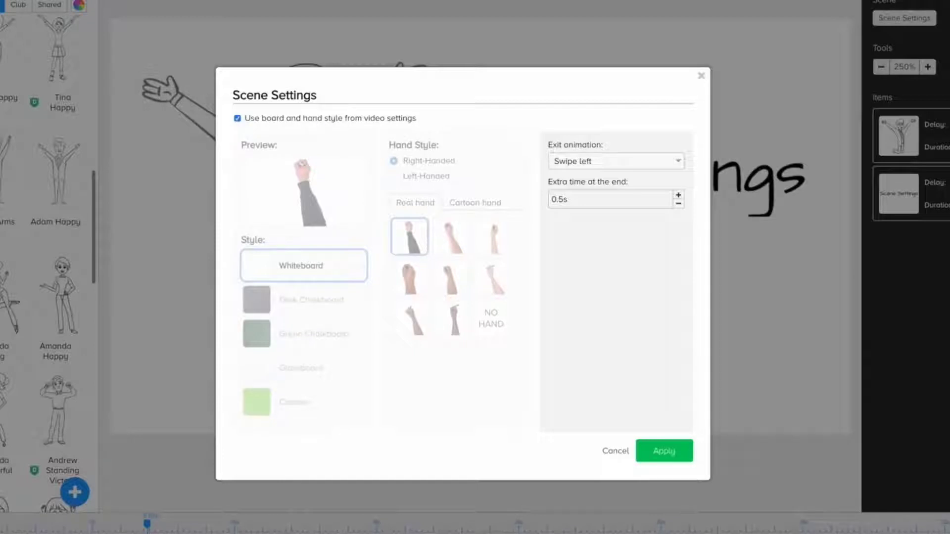
pyautogui.click(238, 119)
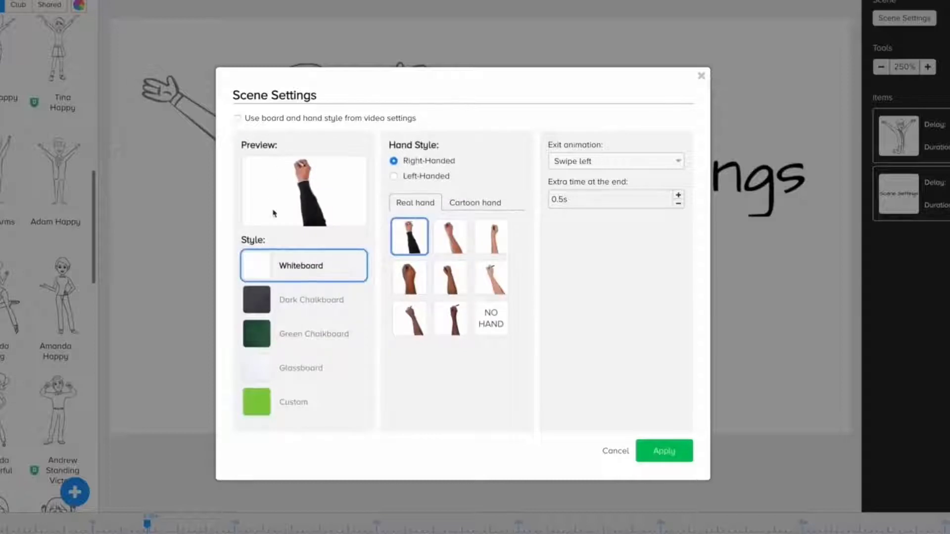
pyautogui.click(271, 367)
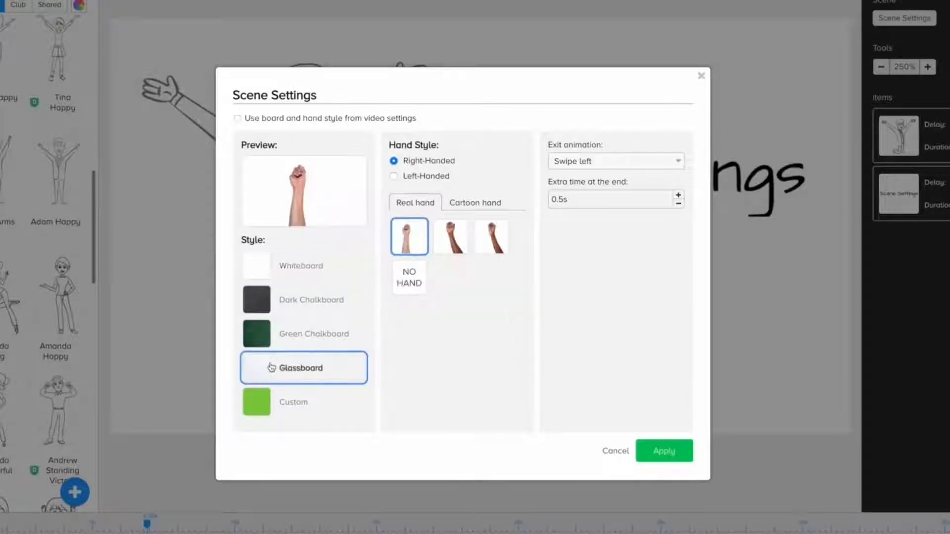
pyautogui.click(451, 239)
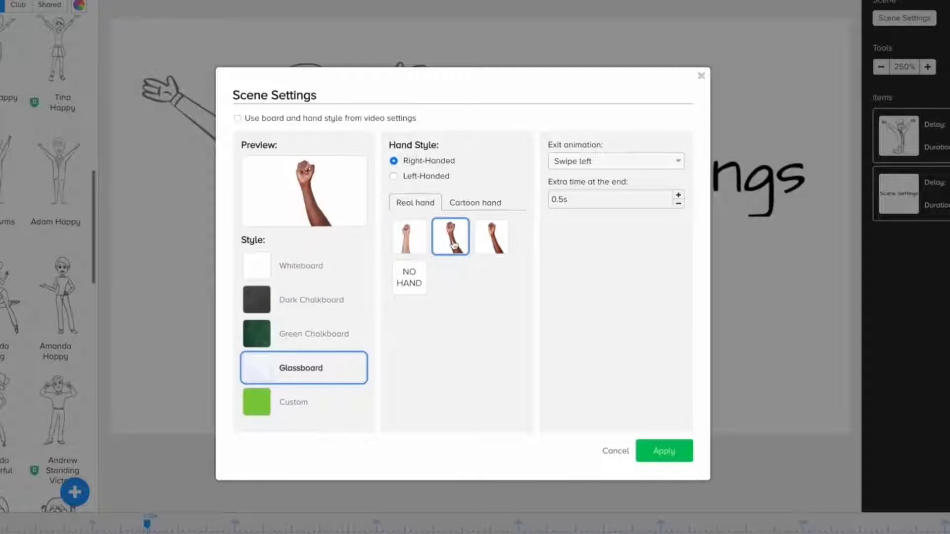
pyautogui.click(481, 203)
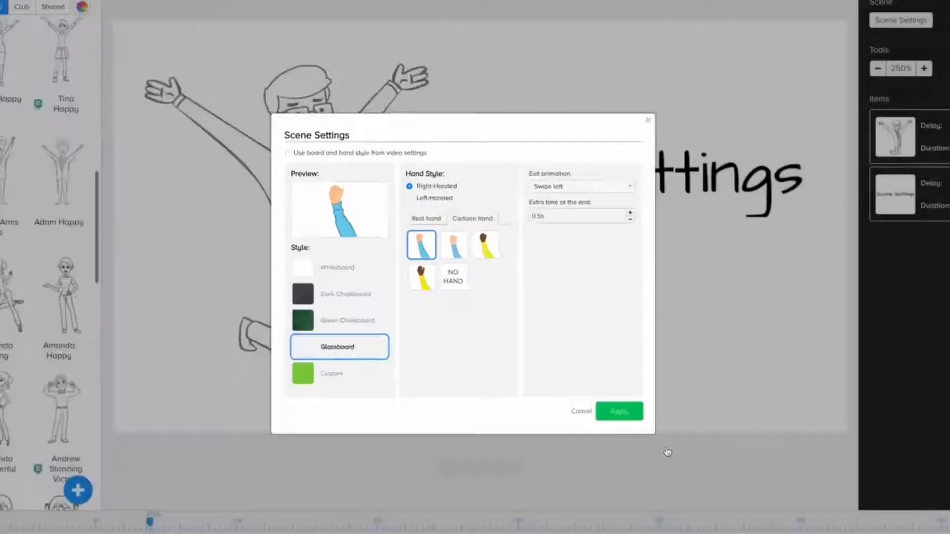
pyautogui.click(666, 451)
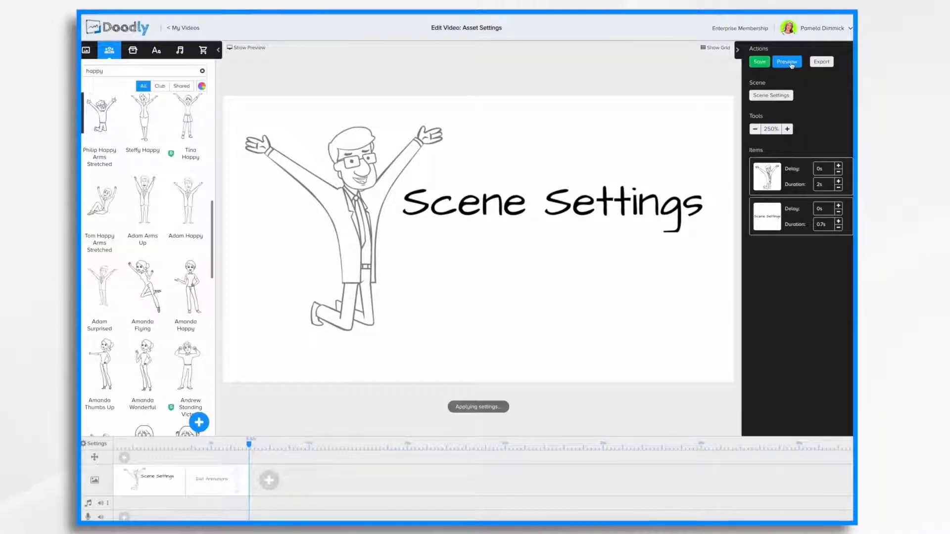
pyautogui.click(790, 63)
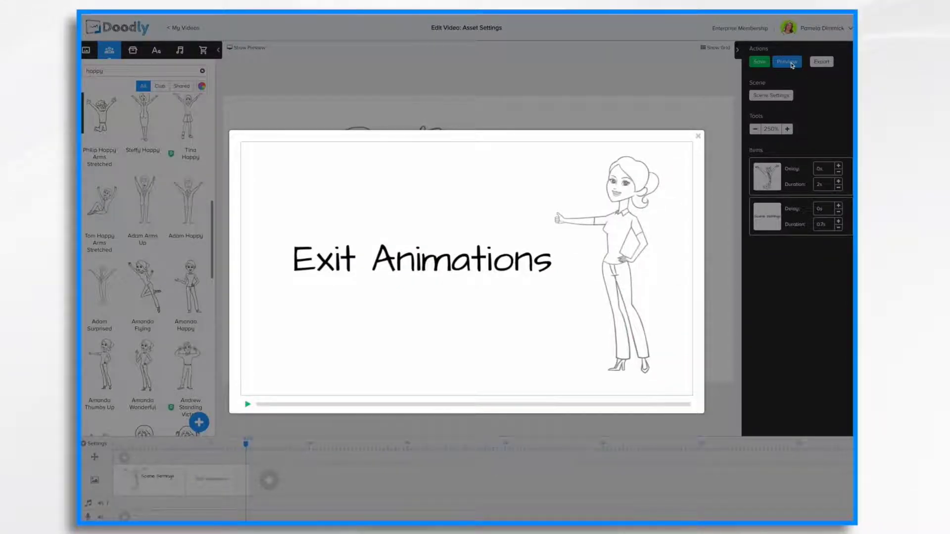
pyautogui.click(698, 137)
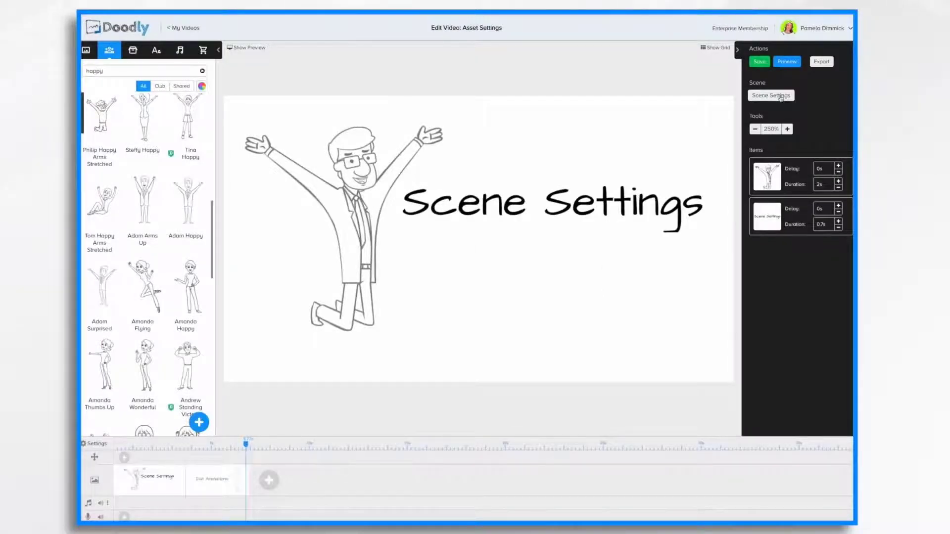
pyautogui.click(780, 97)
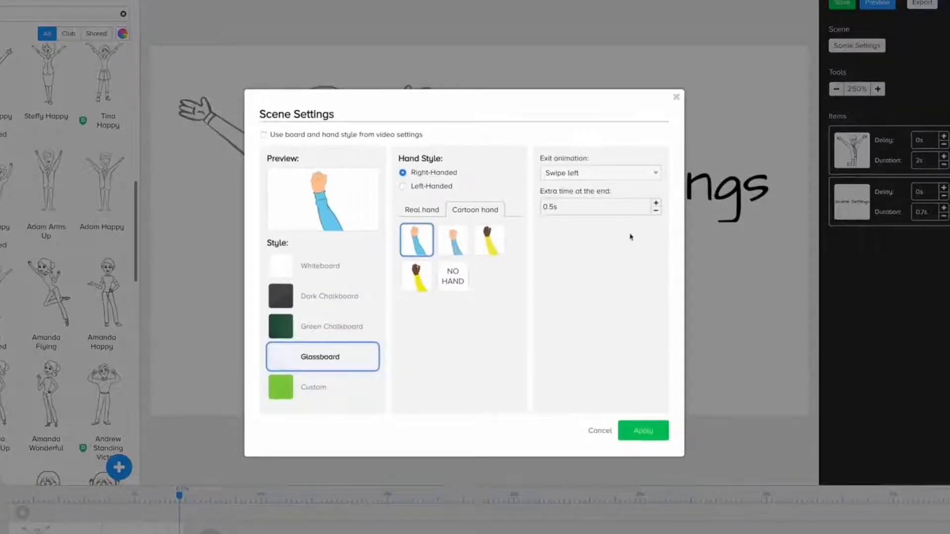
pyautogui.click(676, 97)
pyautogui.click(795, 57)
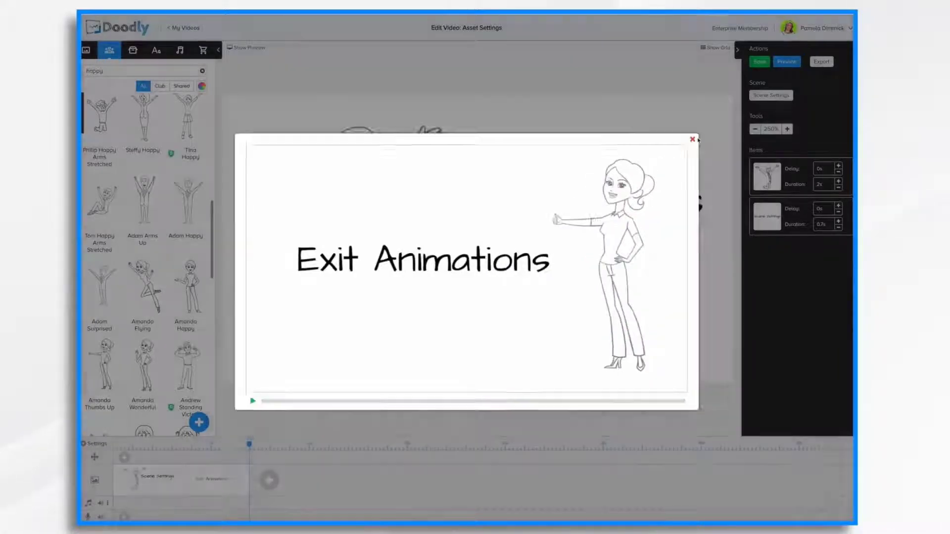
pyautogui.click(696, 139)
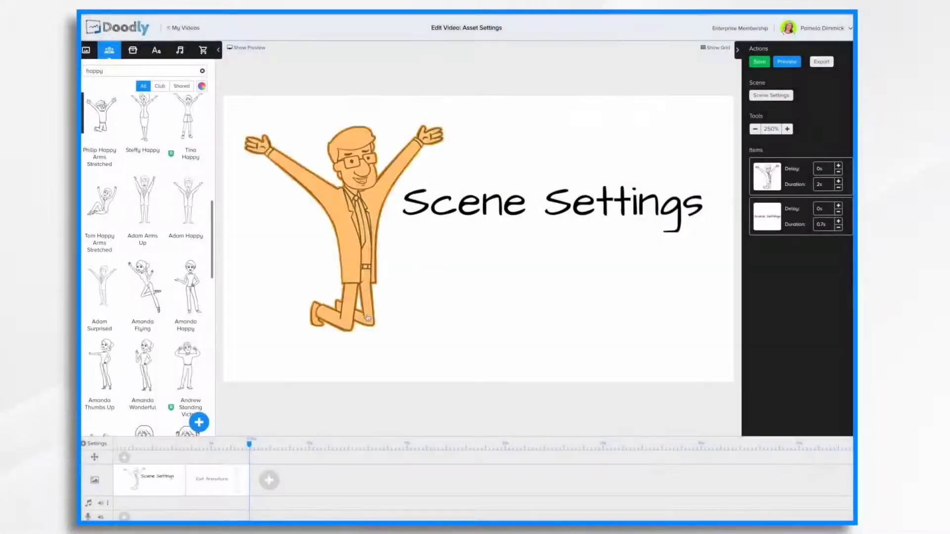
# Step: Choose a different exit animation for the scene and preview the result
pyautogui.click(786, 94)
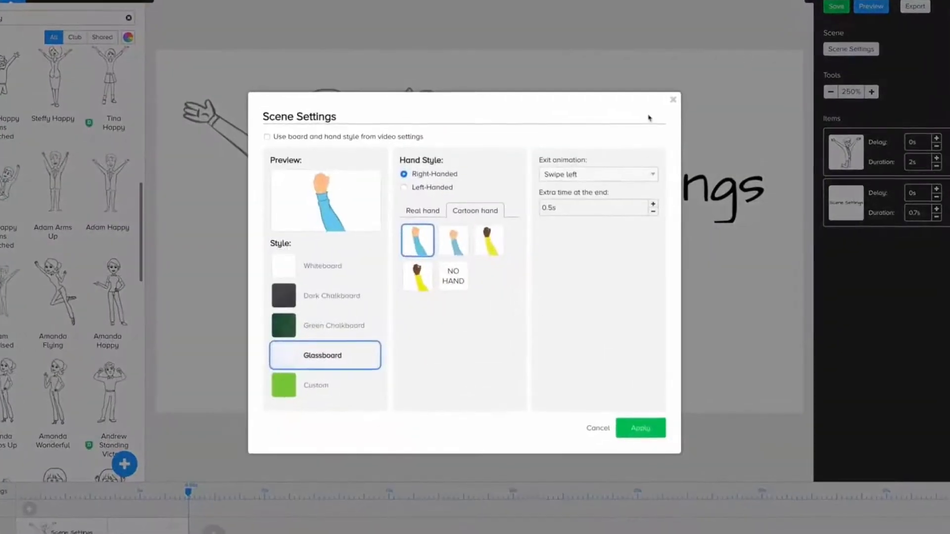
pyautogui.click(647, 181)
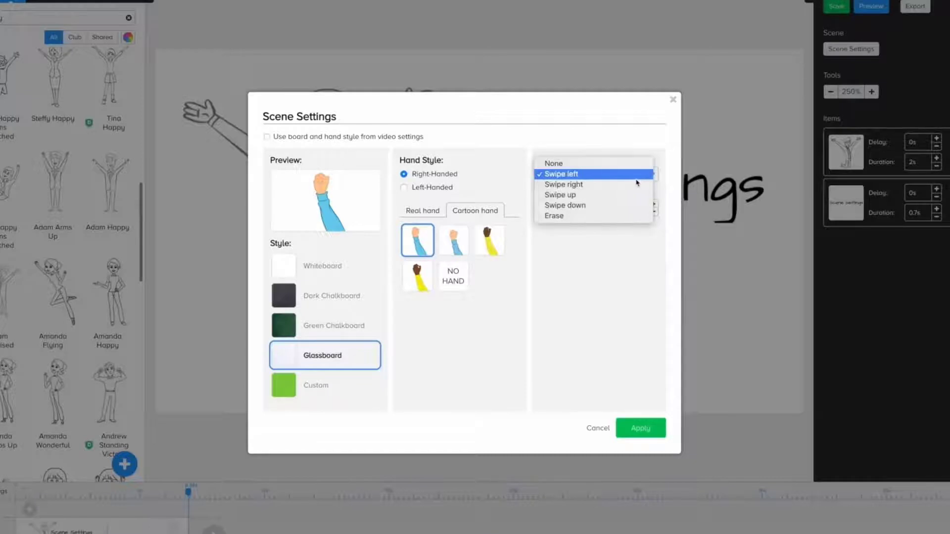
pyautogui.click(582, 195)
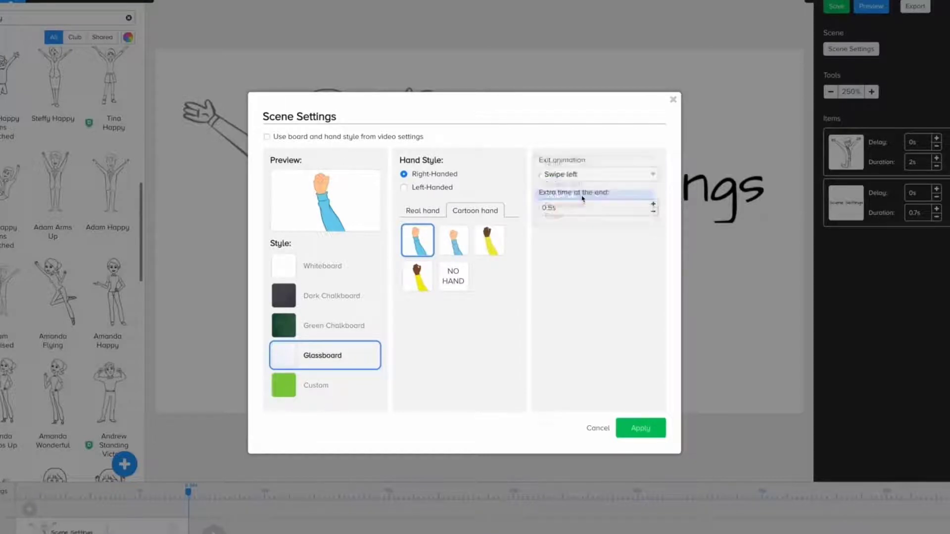
pyautogui.click(641, 427)
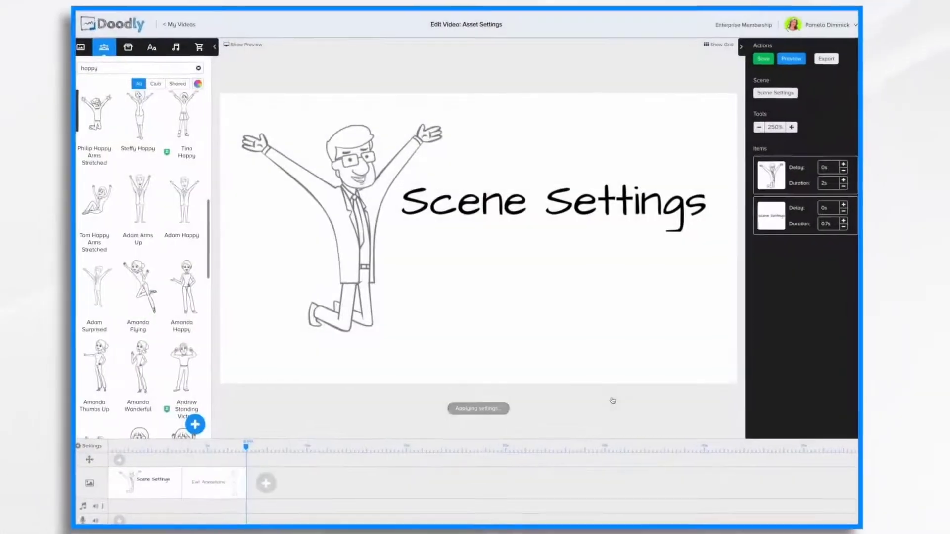
pyautogui.click(787, 62)
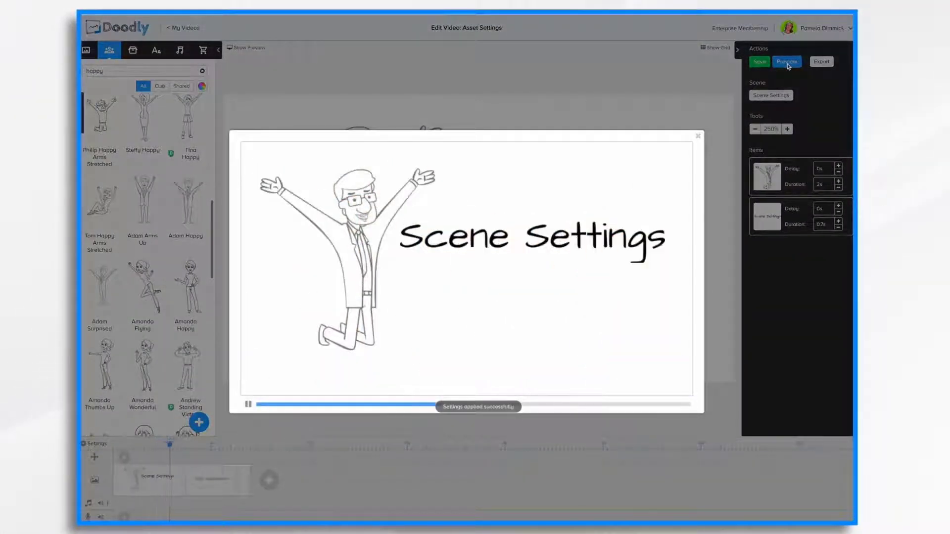
# Step: Set the scene's exit animation to Erase and preview the scene
pyautogui.click(697, 137)
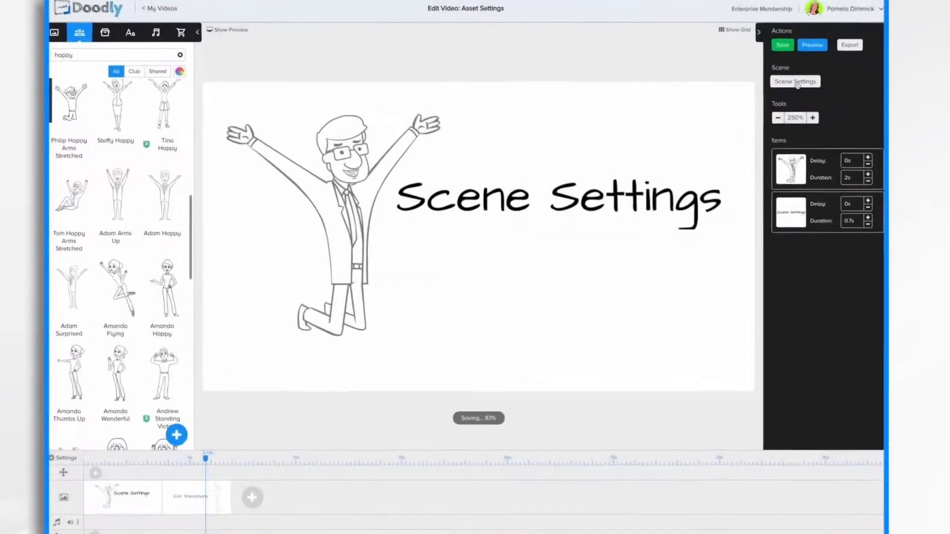
pyautogui.click(771, 95)
pyautogui.click(622, 169)
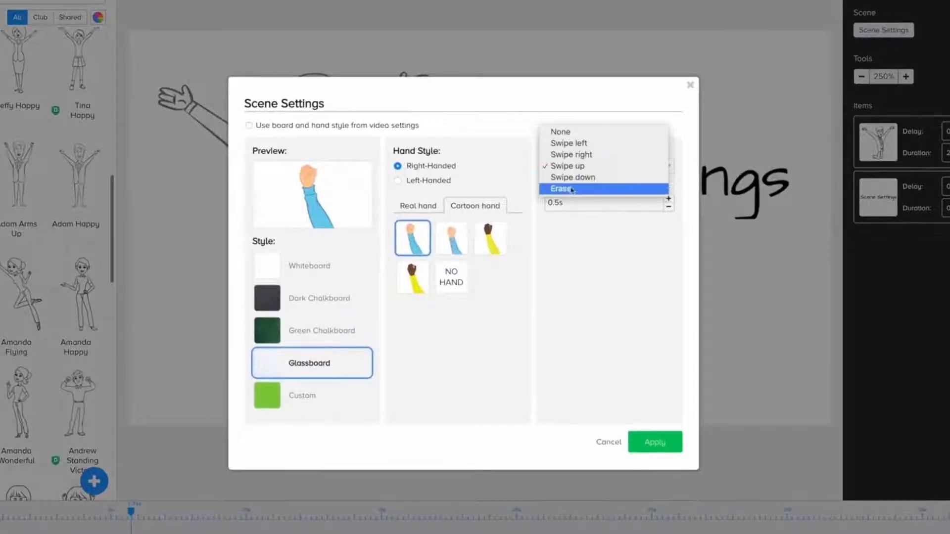
pyautogui.click(572, 190)
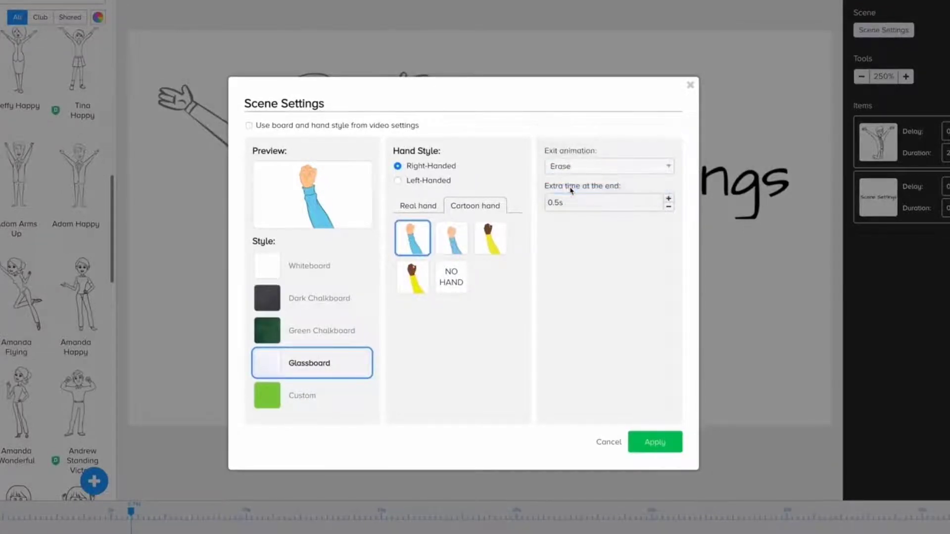
pyautogui.click(656, 441)
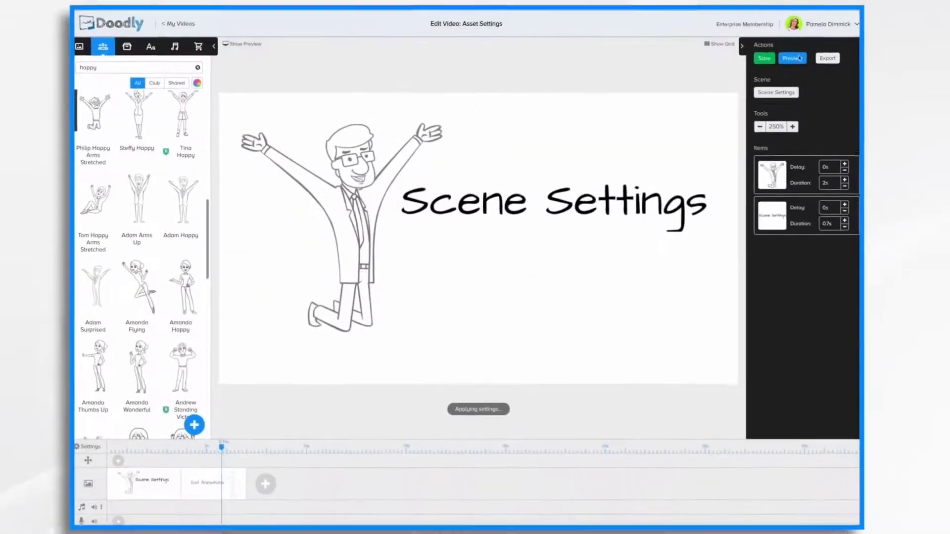
pyautogui.click(793, 59)
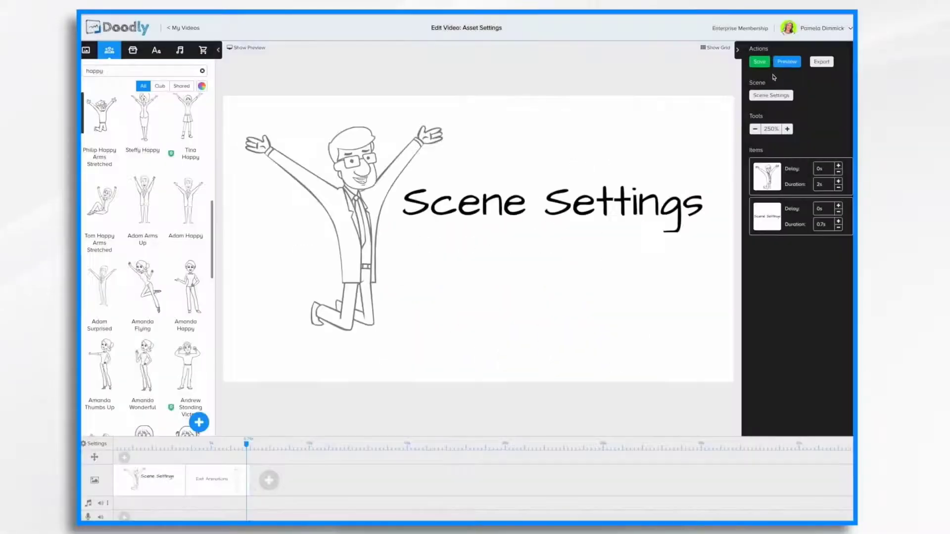
# Step: Set the exit animation to None, preview the scene, then close the preview
pyautogui.click(794, 83)
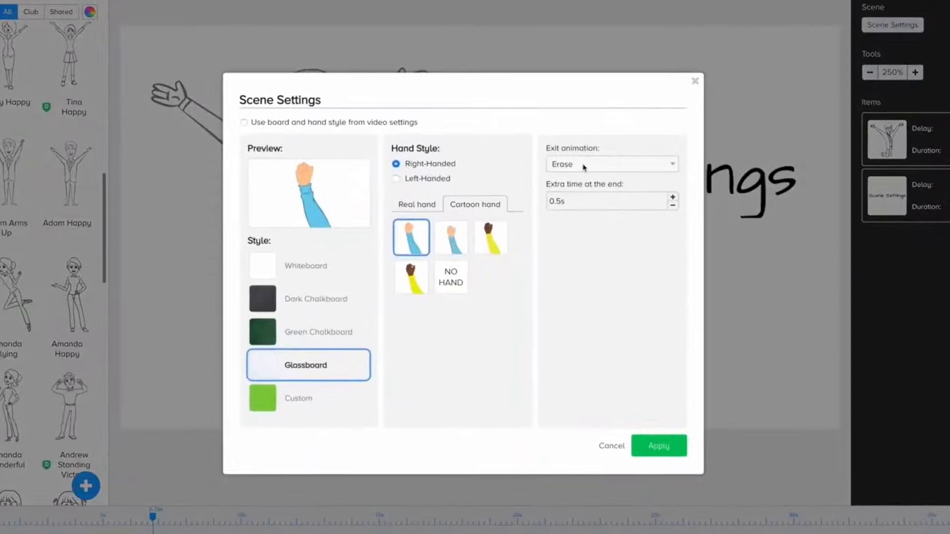
pyautogui.click(584, 167)
pyautogui.press('Escape')
pyautogui.click(658, 446)
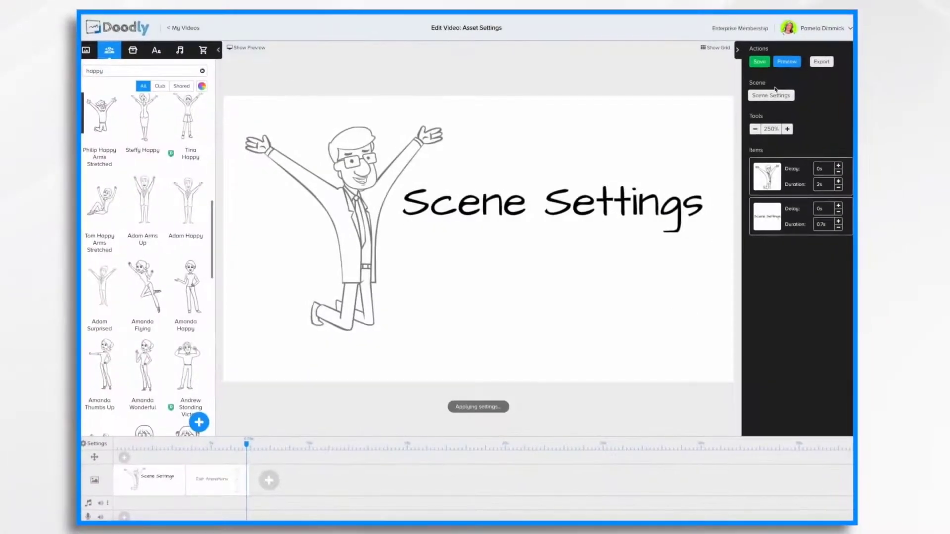
pyautogui.click(786, 62)
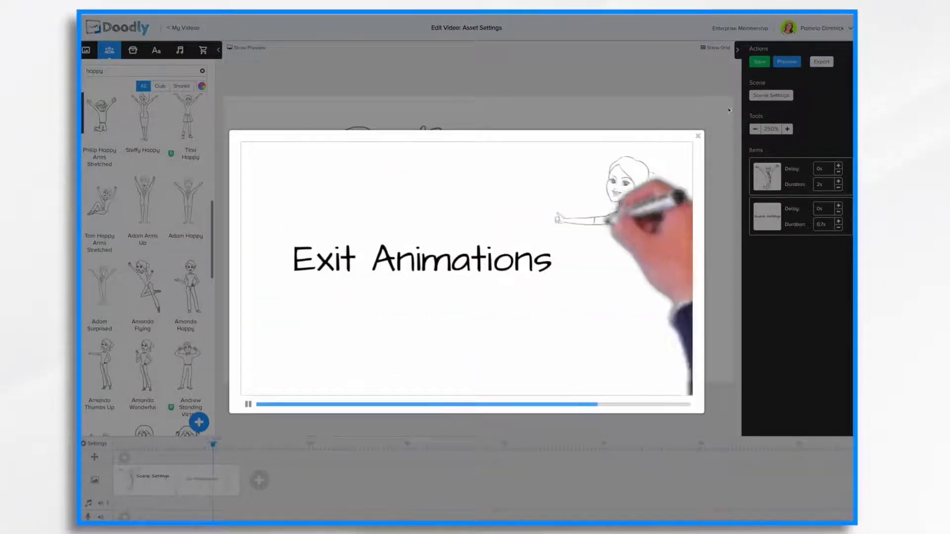
pyautogui.click(698, 136)
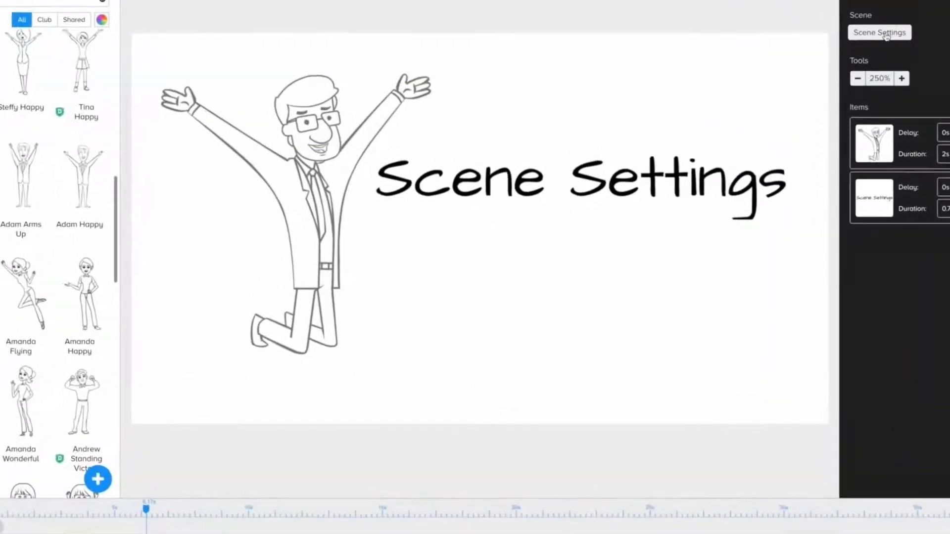
pyautogui.click(775, 96)
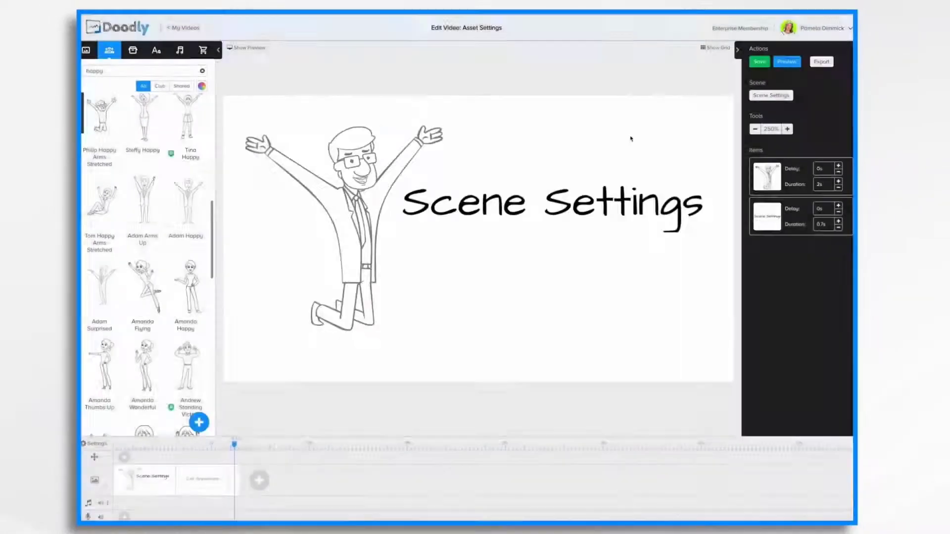
pyautogui.click(786, 62)
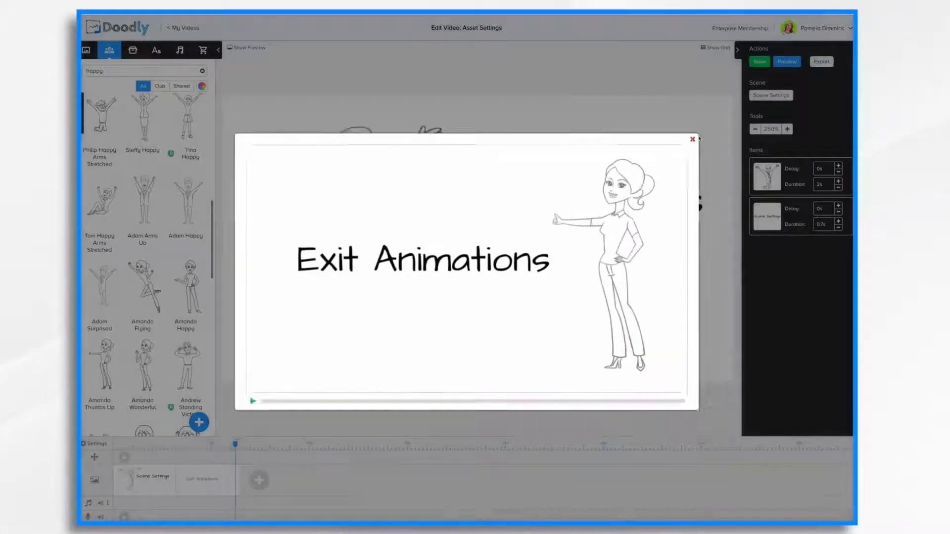
pyautogui.click(698, 137)
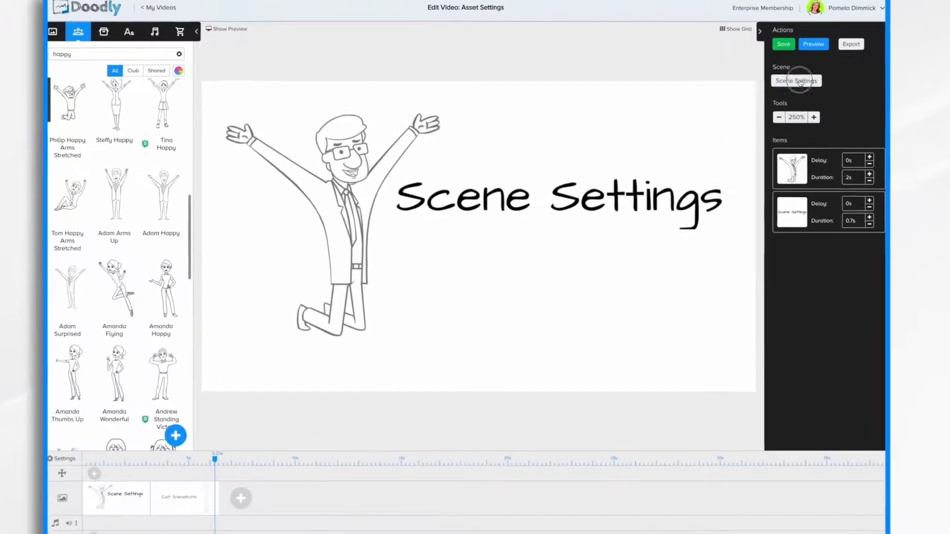
# Step: Raise the scene's extra end time from 0.5s to 5s, keeping exit animation None
pyautogui.click(771, 95)
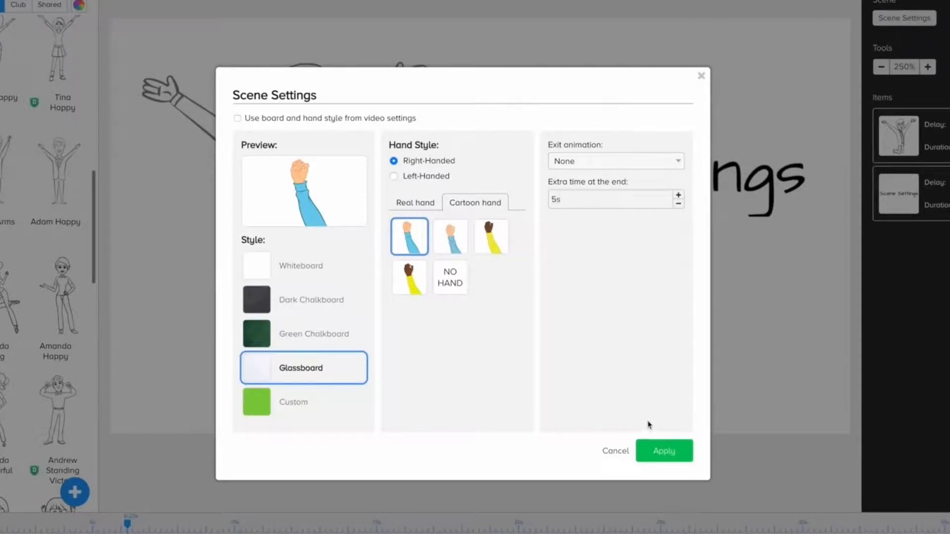
pyautogui.click(668, 451)
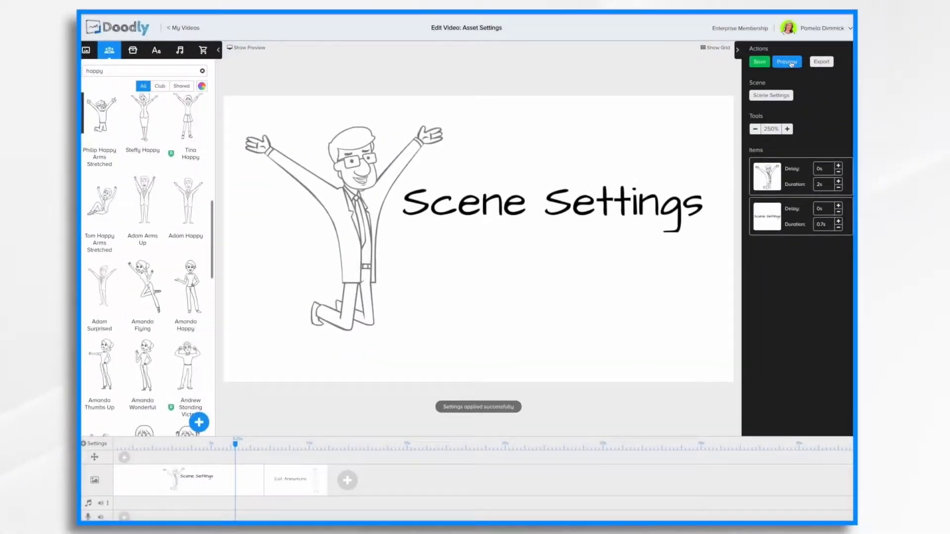
pyautogui.click(791, 63)
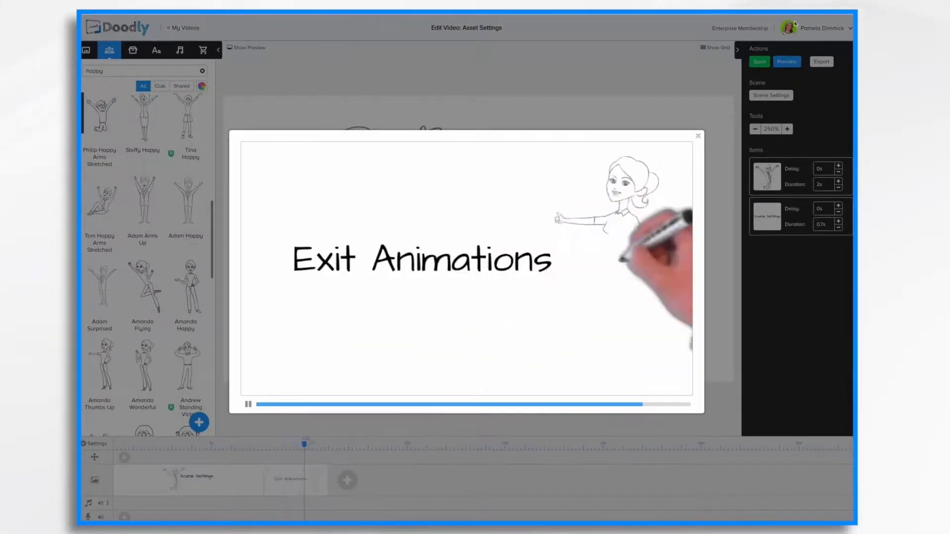
pyautogui.click(698, 139)
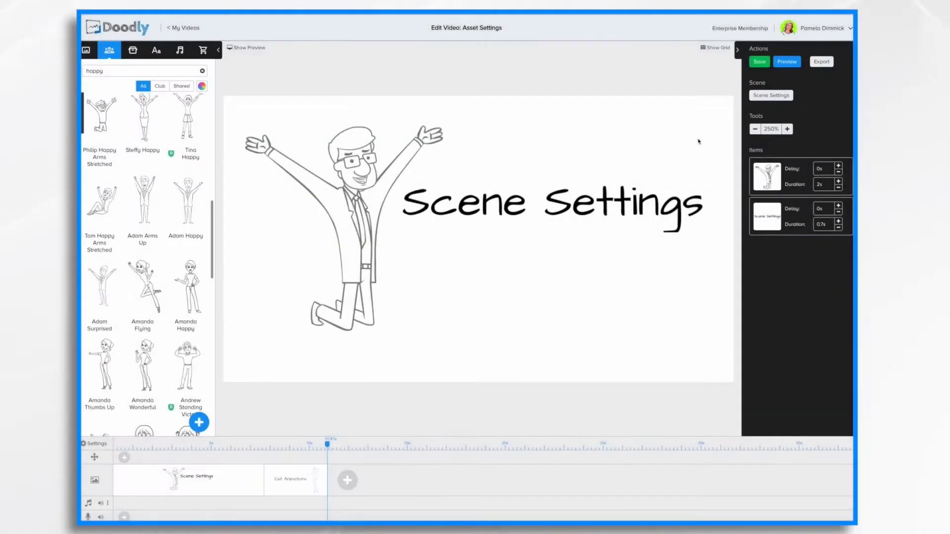